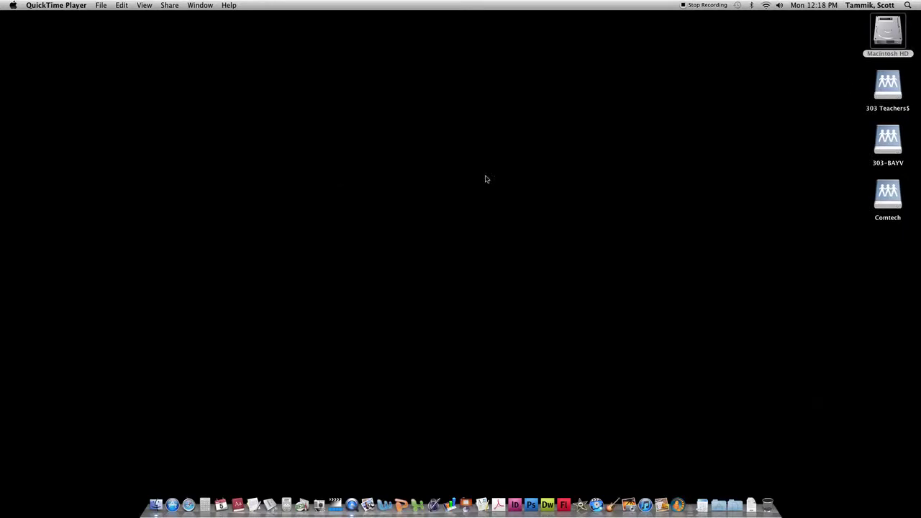
# Browse Finder to the home Movies folder with the screen recordings and launch MPEG Streamclip
pyautogui.doubleClick(890, 34)
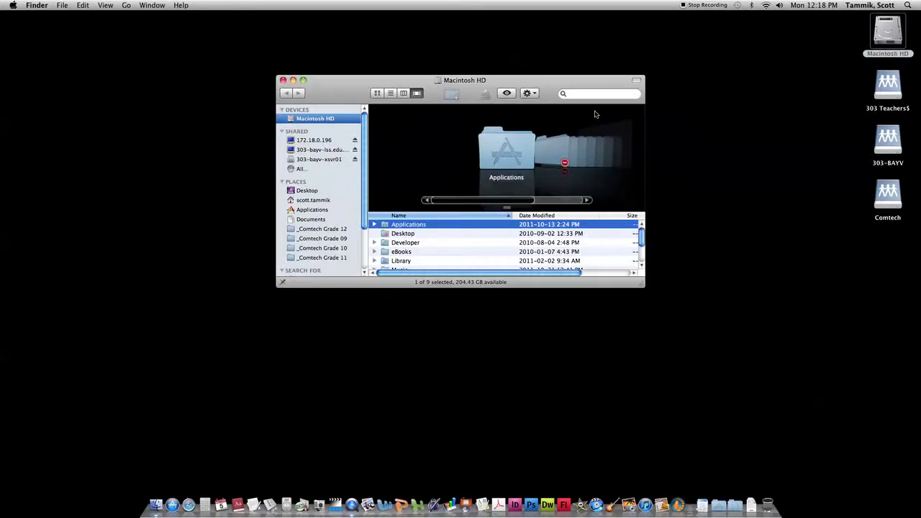
pyautogui.click(314, 201)
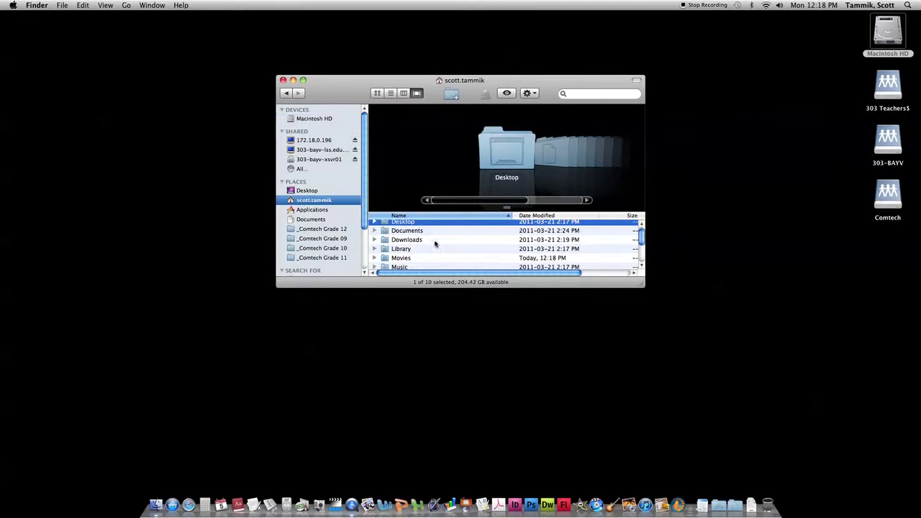
pyautogui.moveTo(647, 290); pyautogui.dragTo(656, 361)
pyautogui.doubleClick(399, 260)
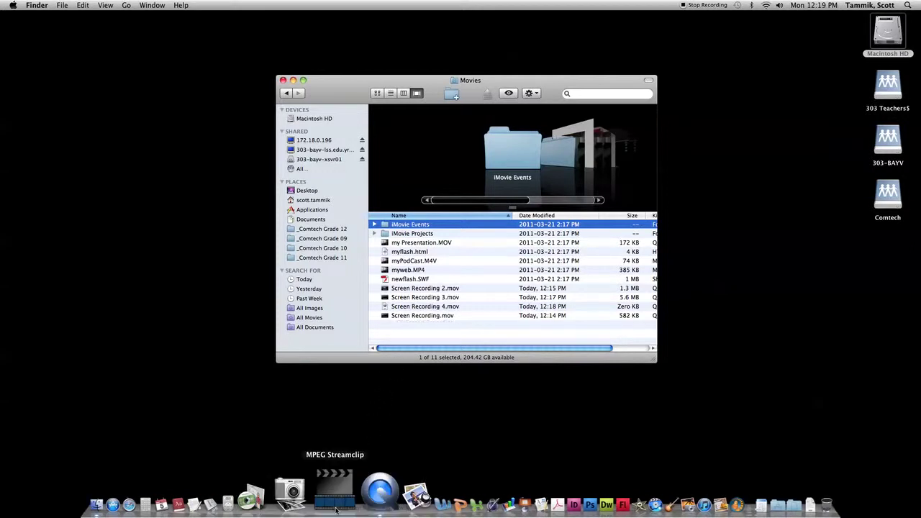
pyautogui.click(336, 507)
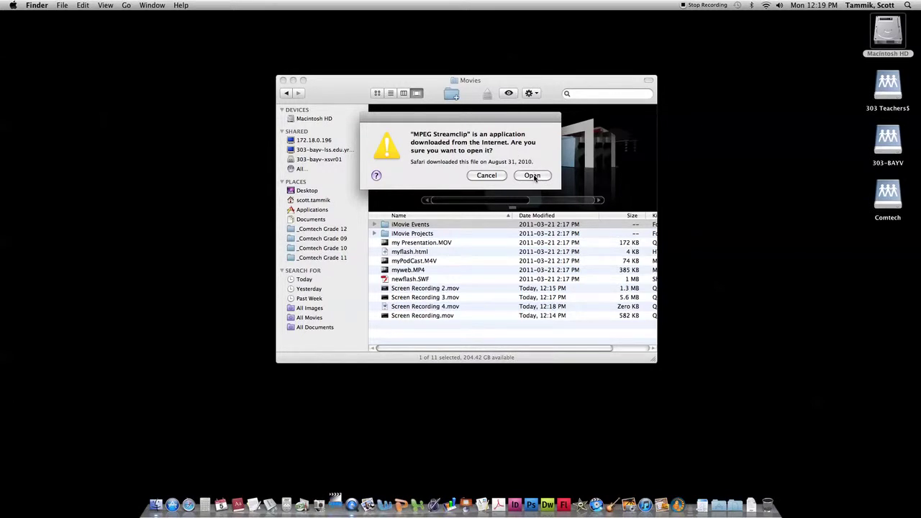
# Allow the app to open, play Screen Recording 2.mov, and check its stream info: 1920 x 1080, 13.638 fps
pyautogui.click(532, 176)
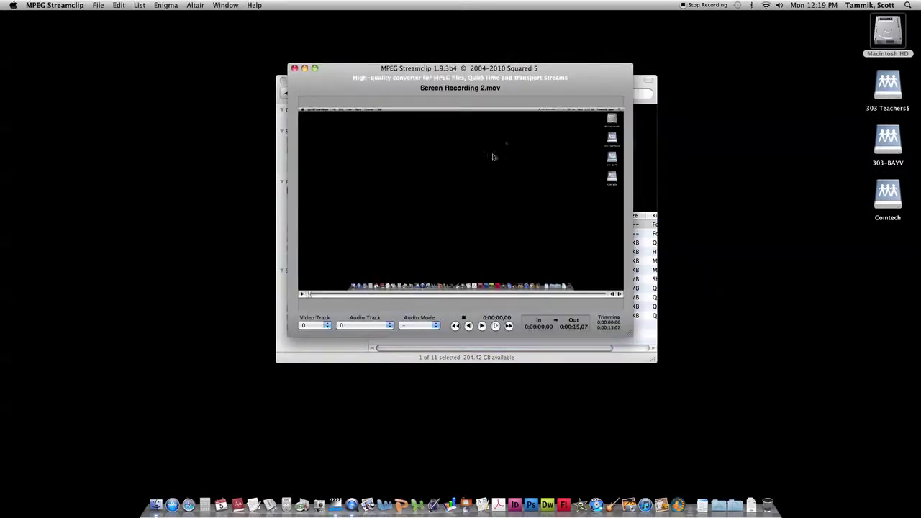
pyautogui.click(482, 326)
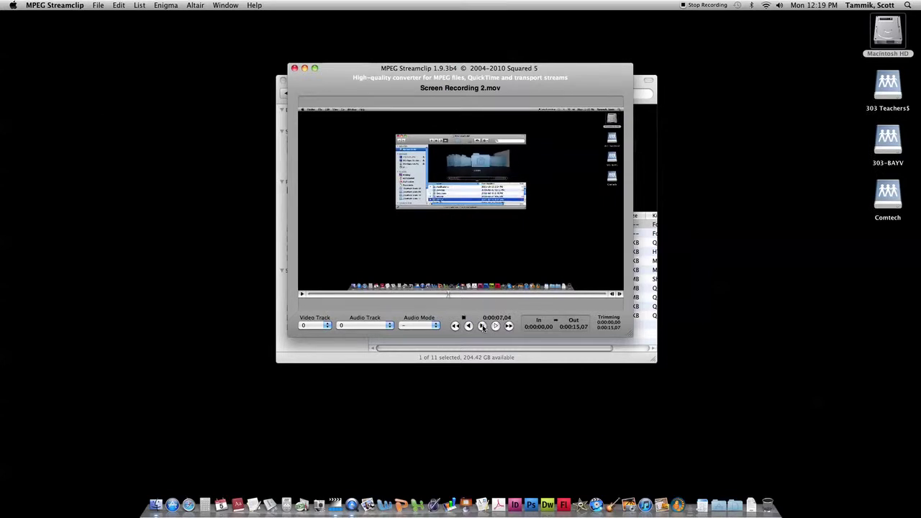
pyautogui.click(98, 5)
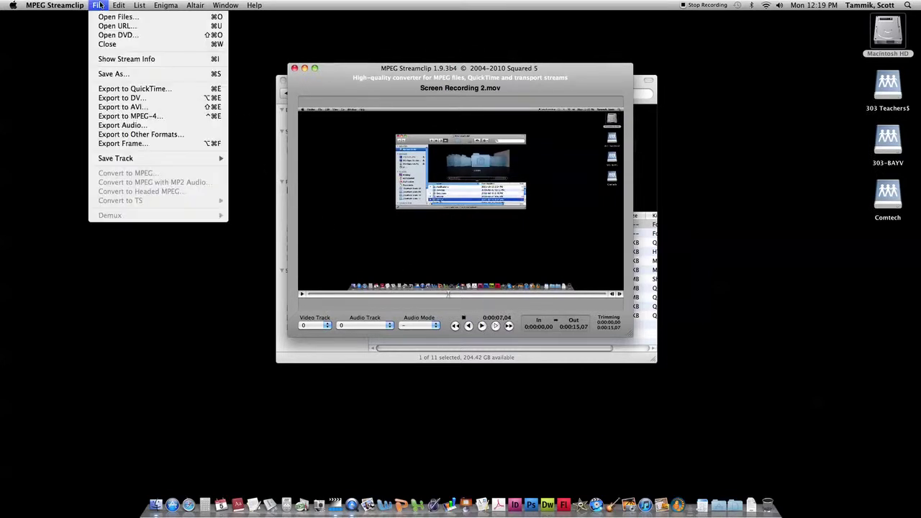
pyautogui.click(119, 59)
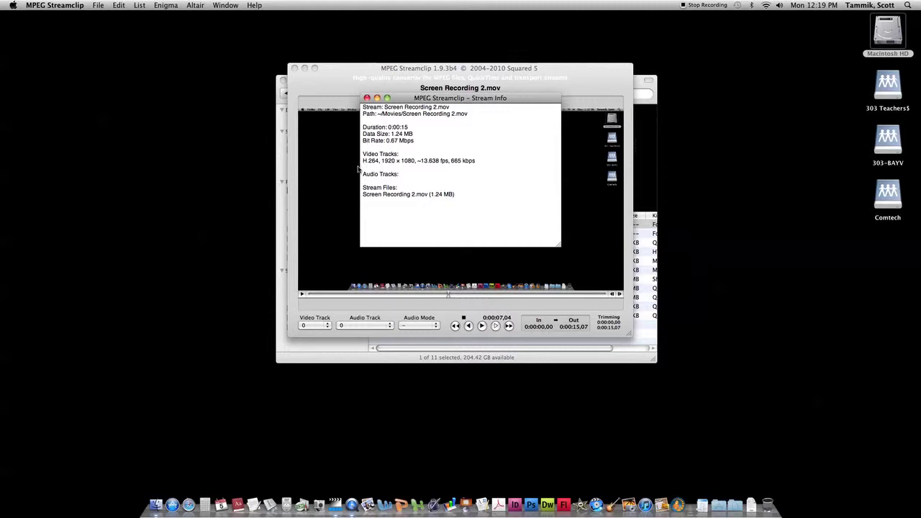
pyautogui.moveTo(381, 161); pyautogui.dragTo(400, 160)
pyautogui.moveTo(421, 161); pyautogui.dragTo(440, 160)
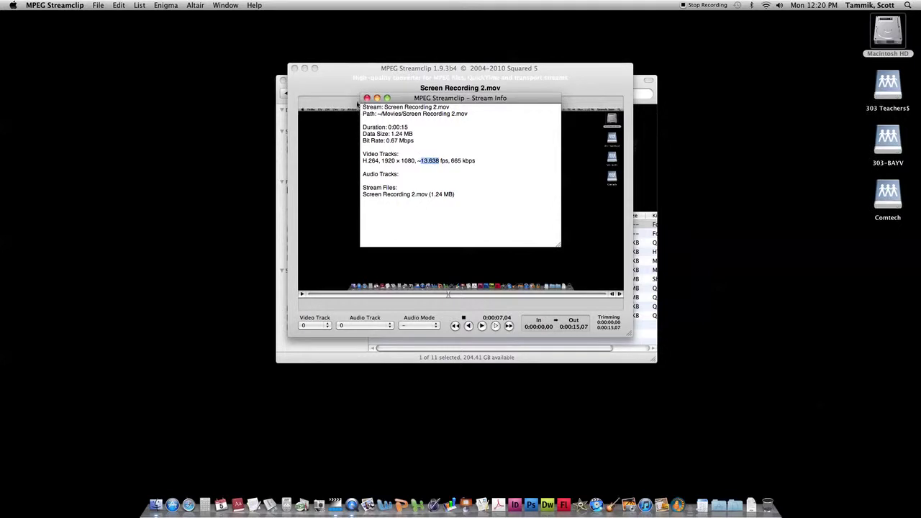
pyautogui.click(366, 98)
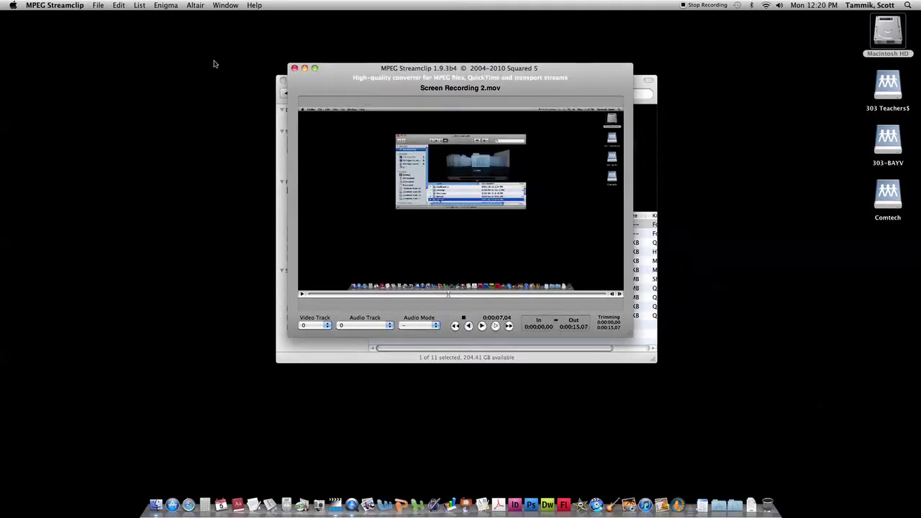
# Set QuickTime export to Apple Intermediate Codec, 100% quality, 1280 x 720, no interlaced scaling, 29.97 fps
pyautogui.click(94, 6)
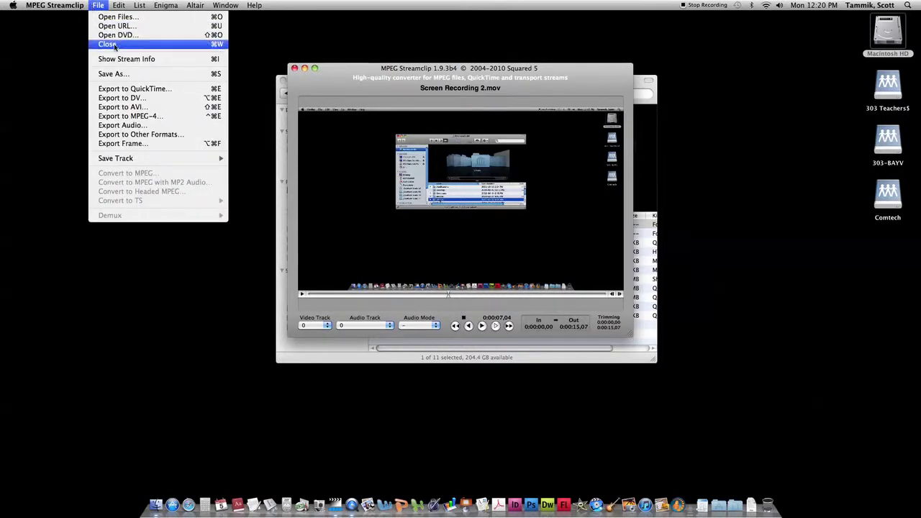
pyautogui.click(124, 89)
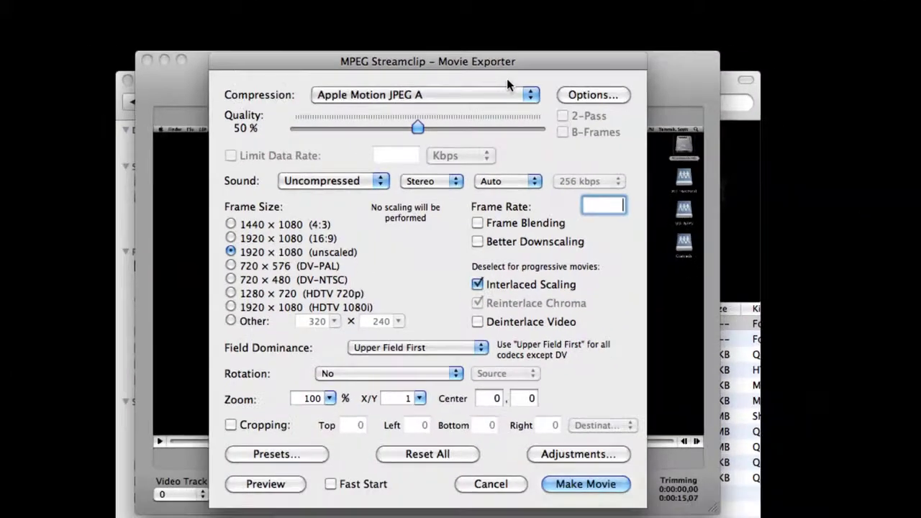
pyautogui.click(500, 94)
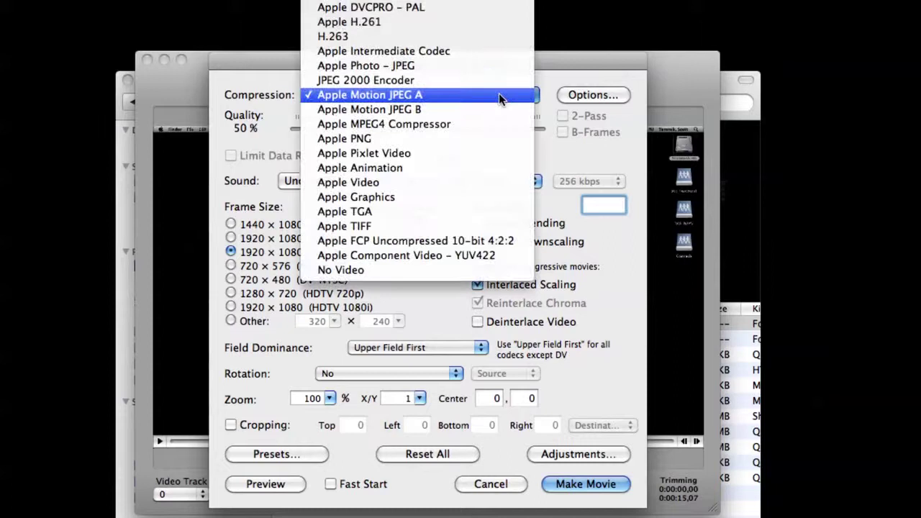
pyautogui.click(450, 54)
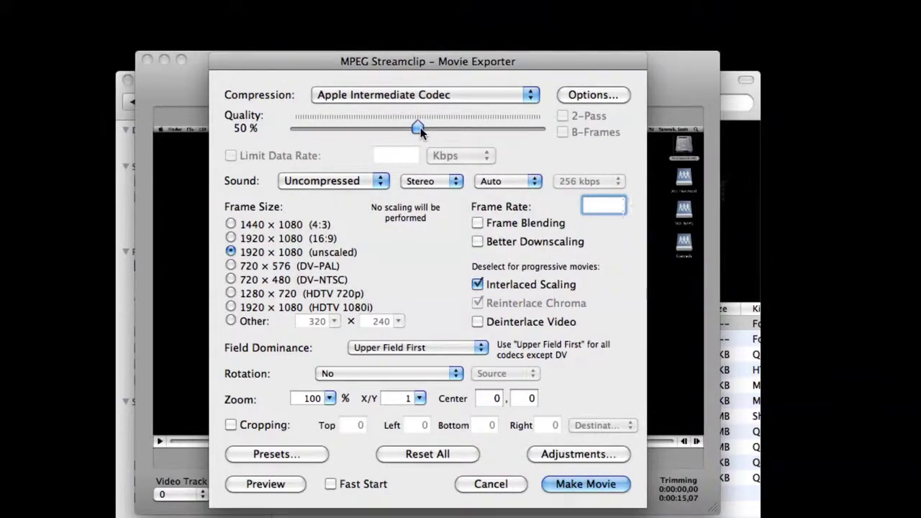
pyautogui.moveTo(420, 128); pyautogui.dragTo(541, 128)
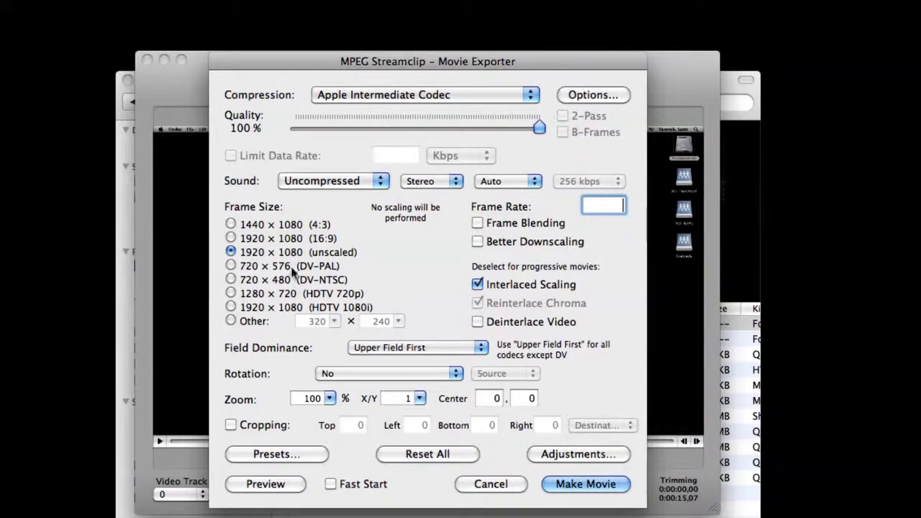
pyautogui.click(231, 293)
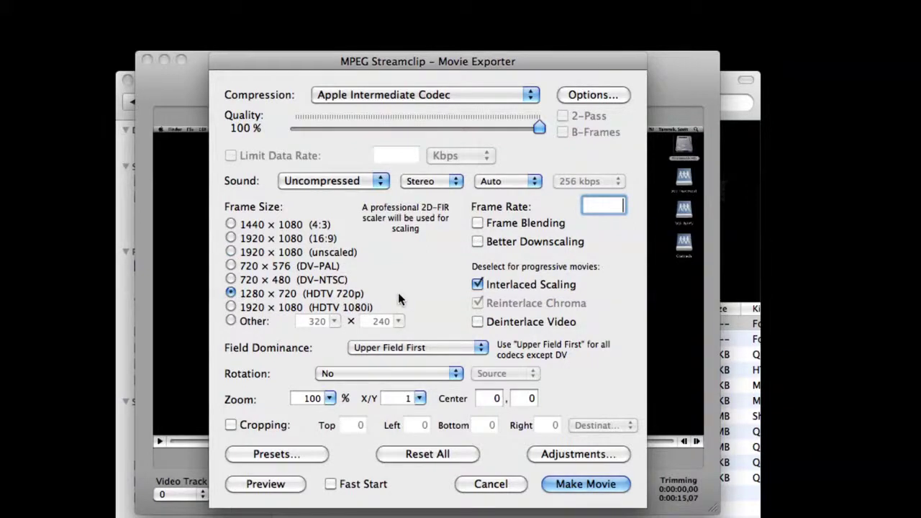
pyautogui.click(477, 285)
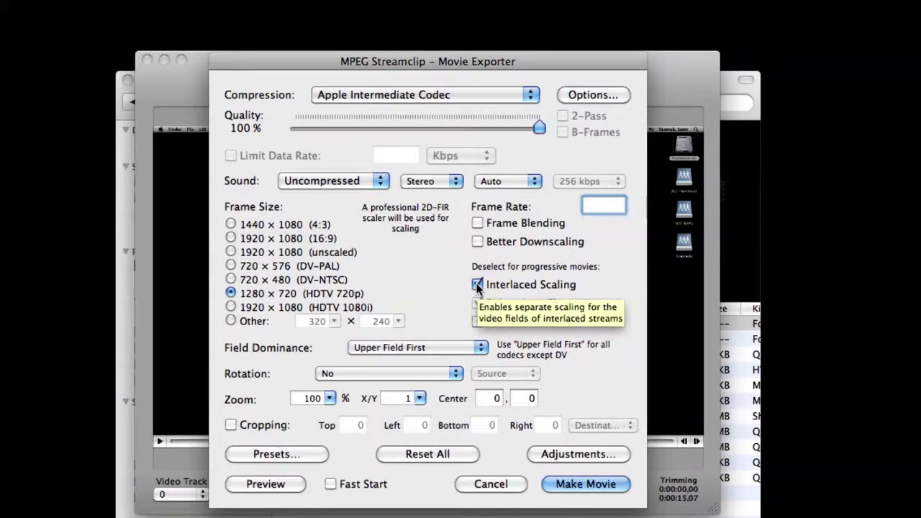
pyautogui.click(477, 285)
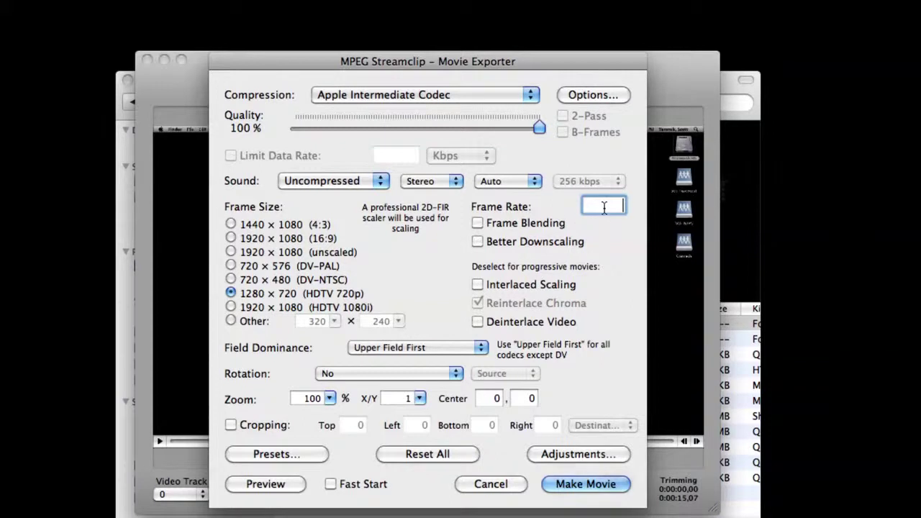
pyautogui.write('29.97')
# Create a new folder named Export inside Movies as the save location
pyautogui.click(574, 485)
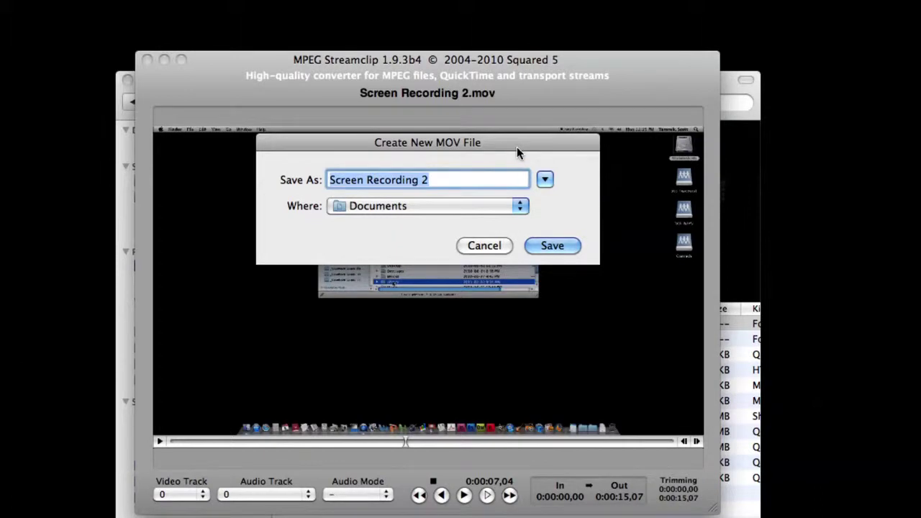
pyautogui.click(544, 179)
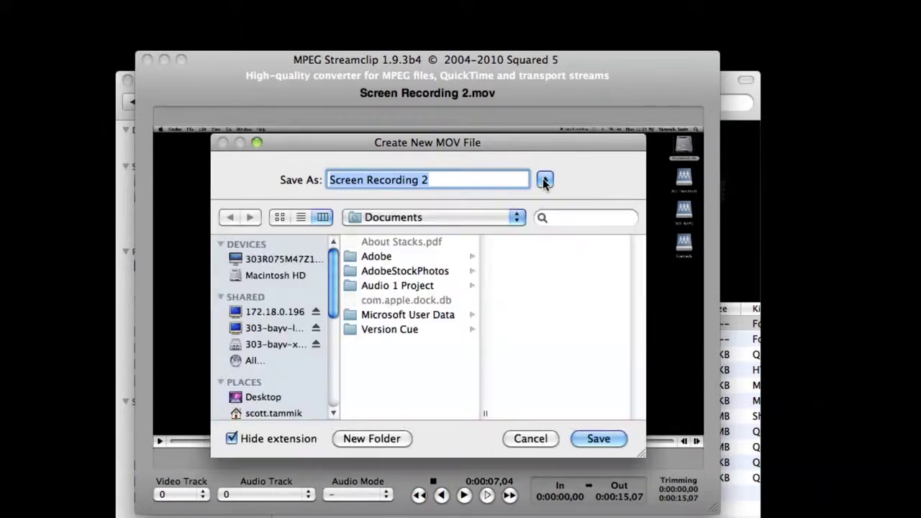
pyautogui.scroll(-2, 295, 353)
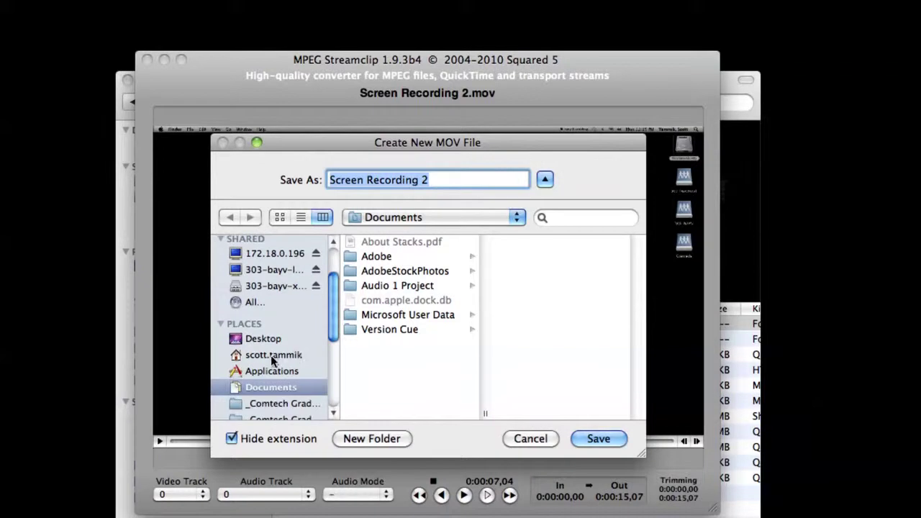
pyautogui.click(270, 355)
pyautogui.click(379, 301)
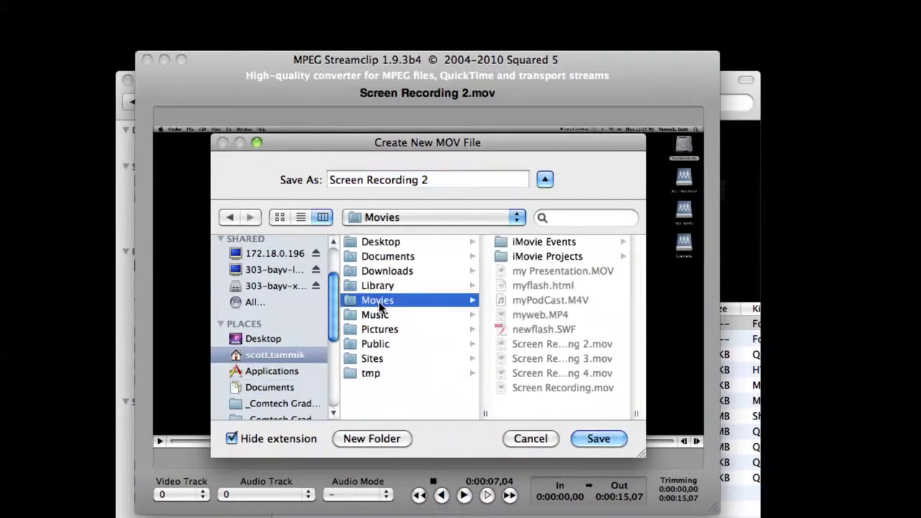
pyautogui.click(377, 436)
pyautogui.write('Ex')
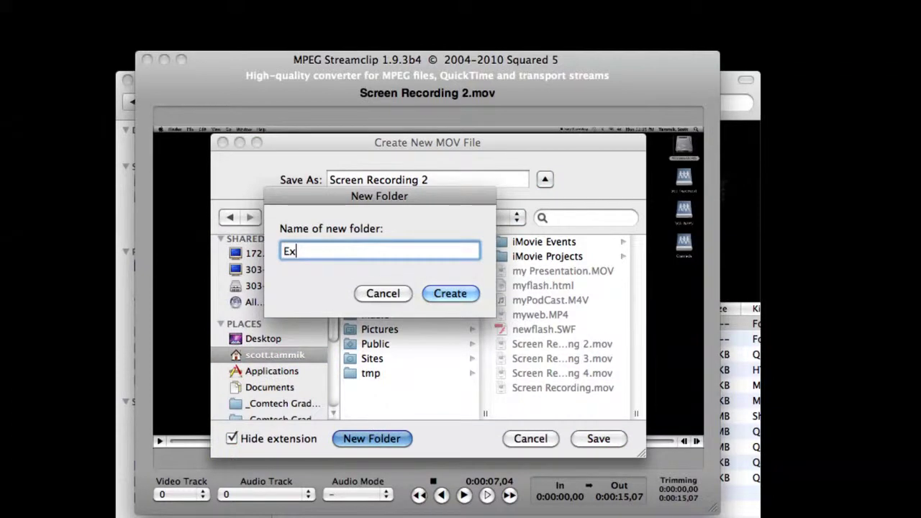
pyautogui.write('port')
pyautogui.click(461, 302)
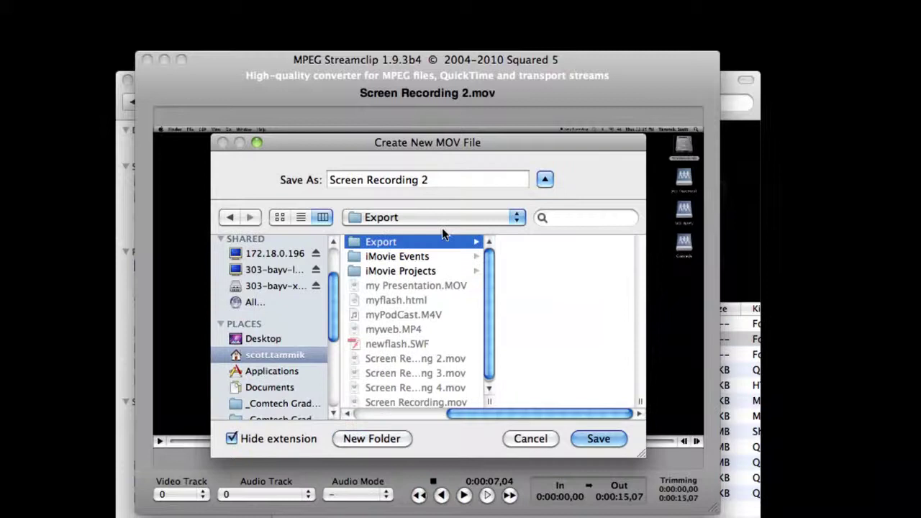
# Save the movie as 'Screen Recording 2 720p HD' and start encoding
pyautogui.click(433, 179)
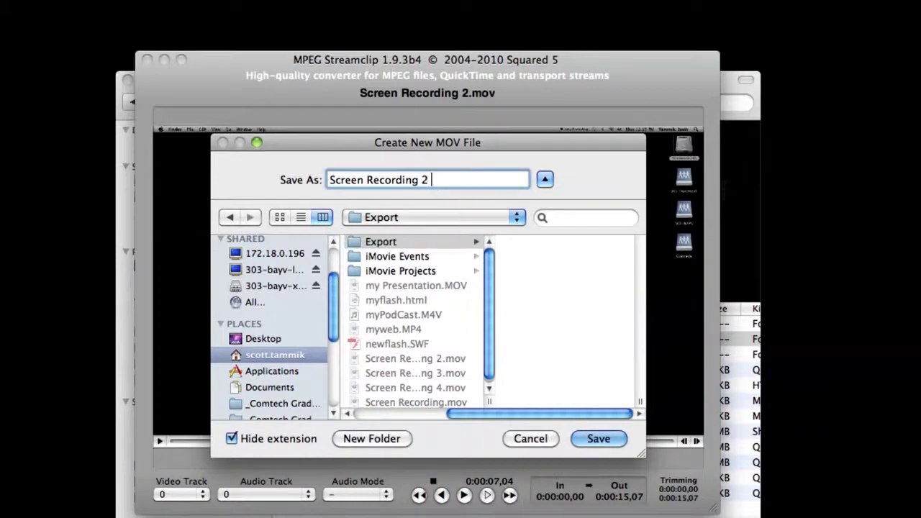
pyautogui.write('H')
pyautogui.write('D')
pyautogui.write('7')
pyautogui.write('20p')
pyautogui.click(597, 439)
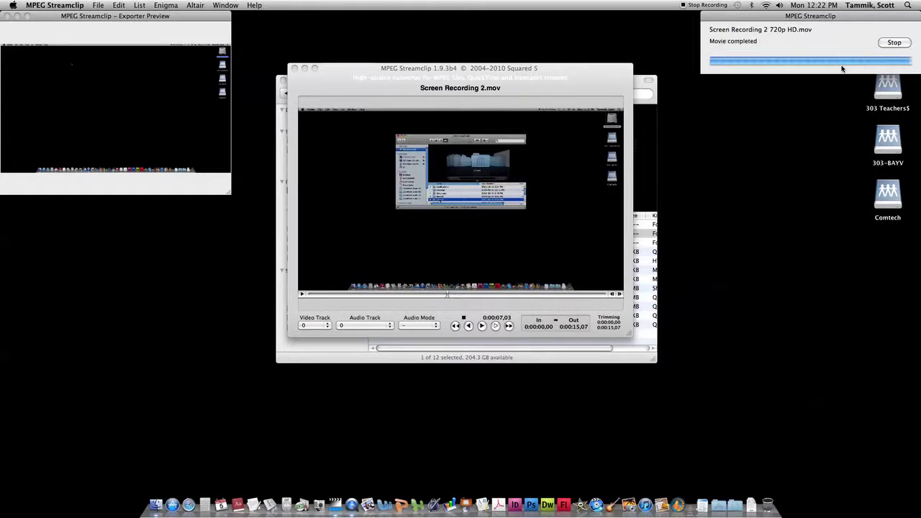
# Load Screen Recording 2 720p HD.mov from the Export folder and play it to about 8 seconds
pyautogui.click(892, 43)
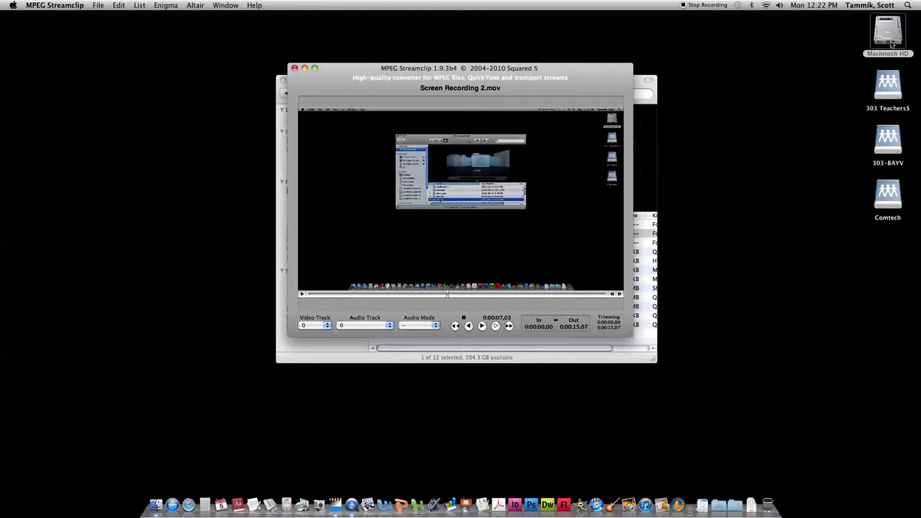
pyautogui.click(617, 355)
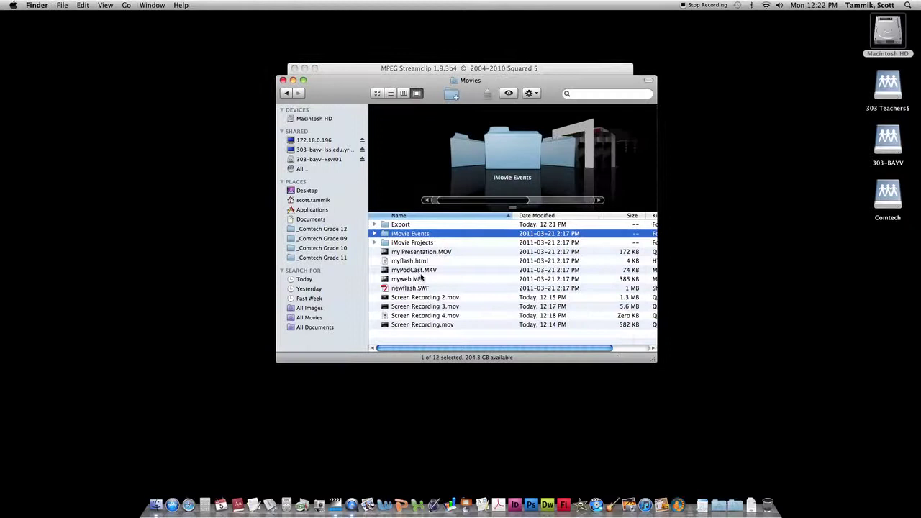
pyautogui.doubleClick(385, 225)
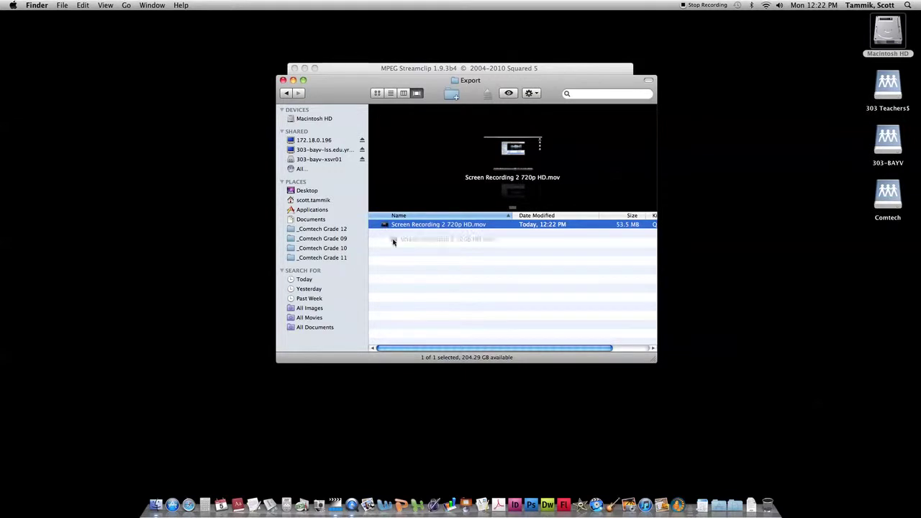
pyautogui.moveTo(332, 513); pyautogui.dragTo(339, 496)
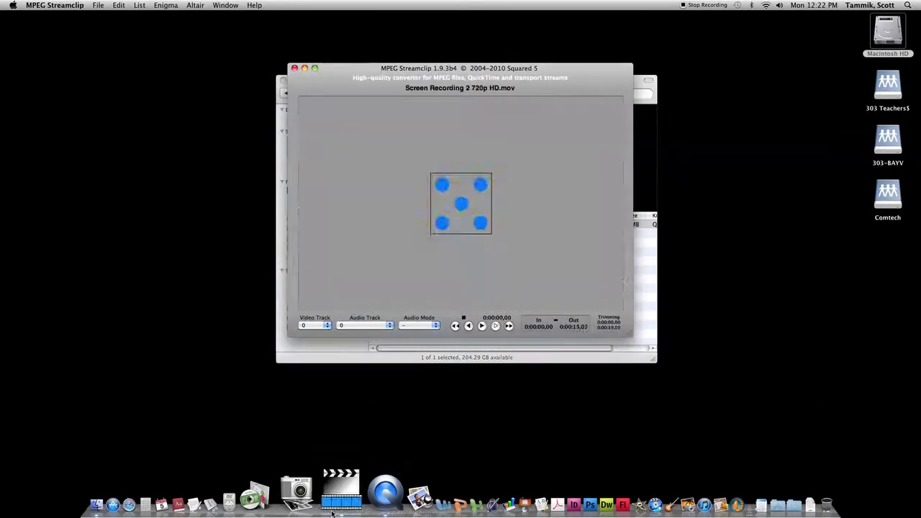
pyautogui.click(482, 327)
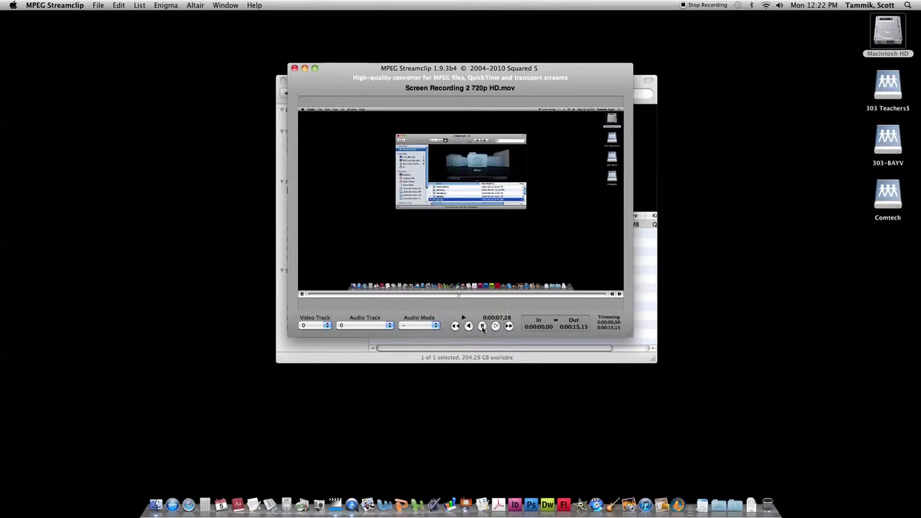
pyautogui.click(482, 326)
# Open the Batch List and drop Screen Recording 2.mov from Movies into it
pyautogui.click(139, 6)
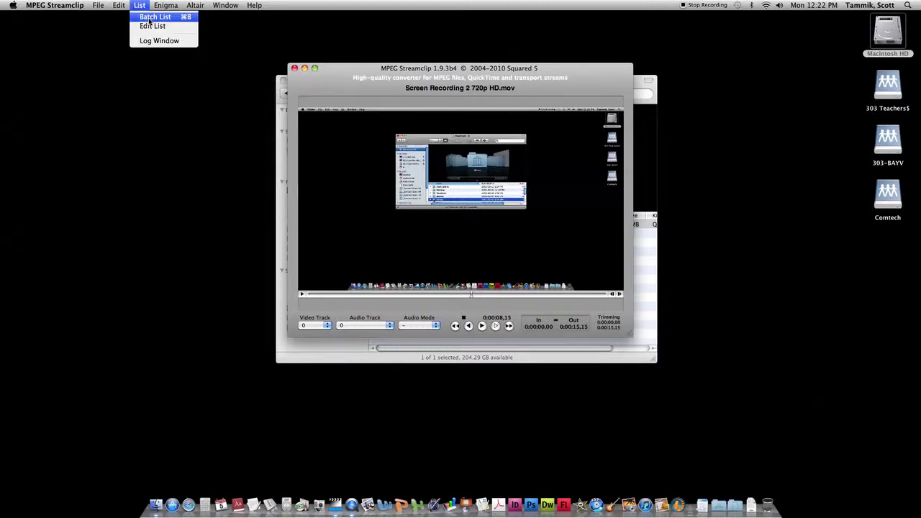
pyautogui.click(150, 18)
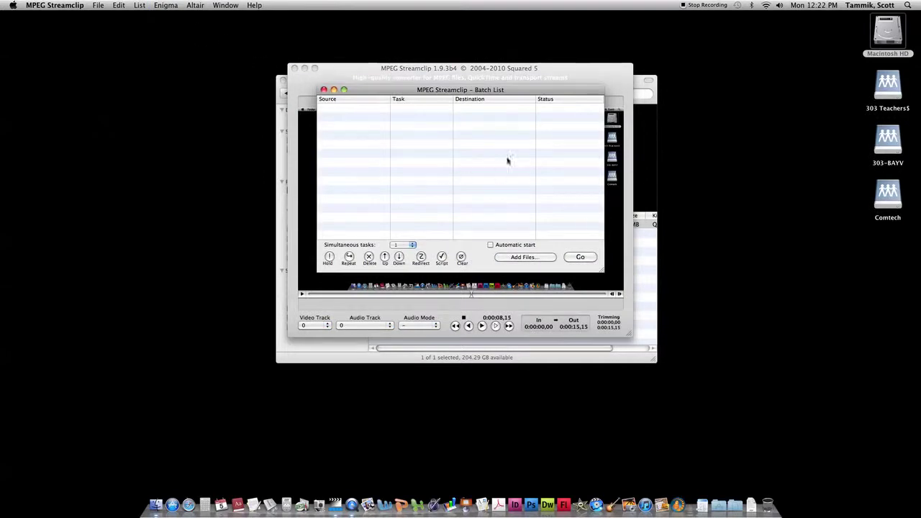
pyautogui.moveTo(529, 89); pyautogui.dragTo(461, 42)
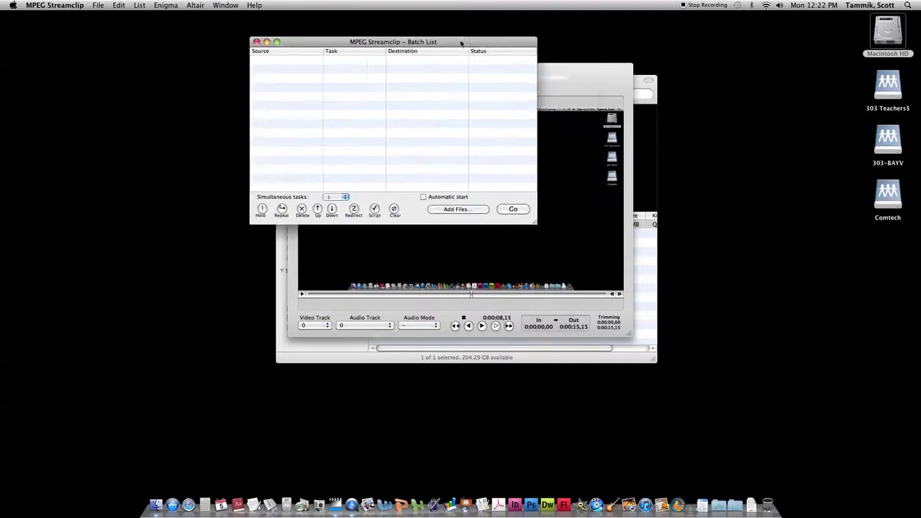
pyautogui.click(644, 254)
pyautogui.moveTo(428, 83); pyautogui.dragTo(702, 64)
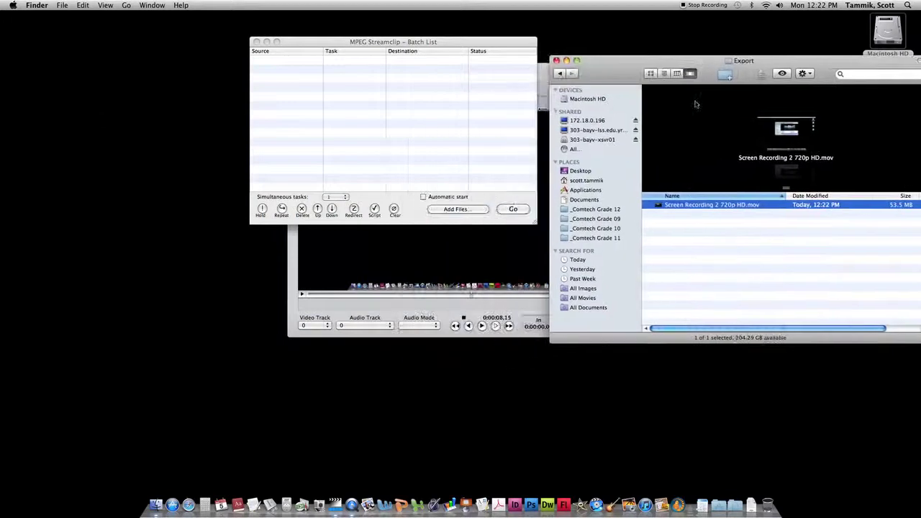
pyautogui.click(559, 74)
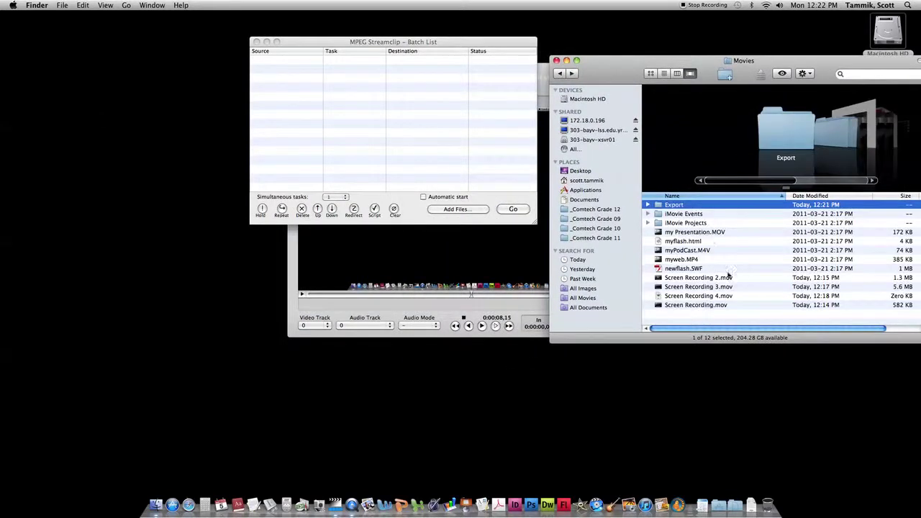
pyautogui.moveTo(618, 274); pyautogui.dragTo(312, 72)
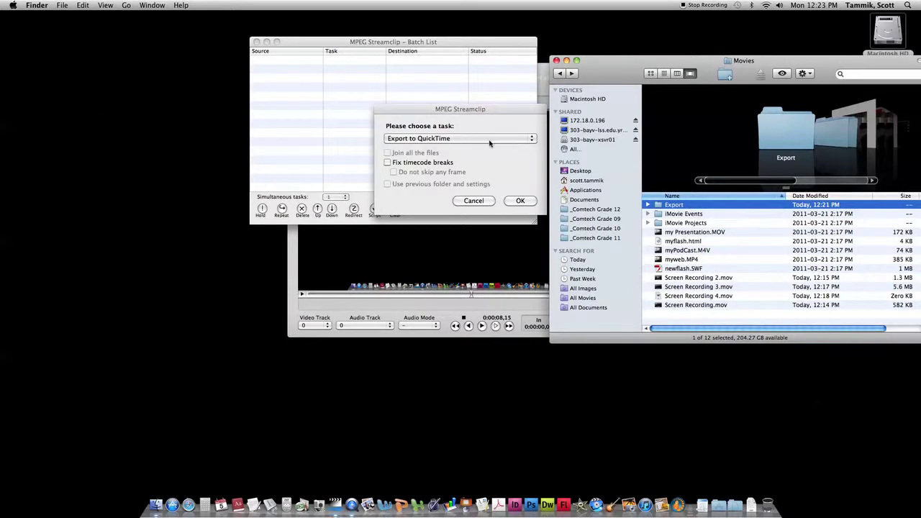
# Accept Export to QuickTime as the batch task with the Export folder as destination
pyautogui.click(520, 201)
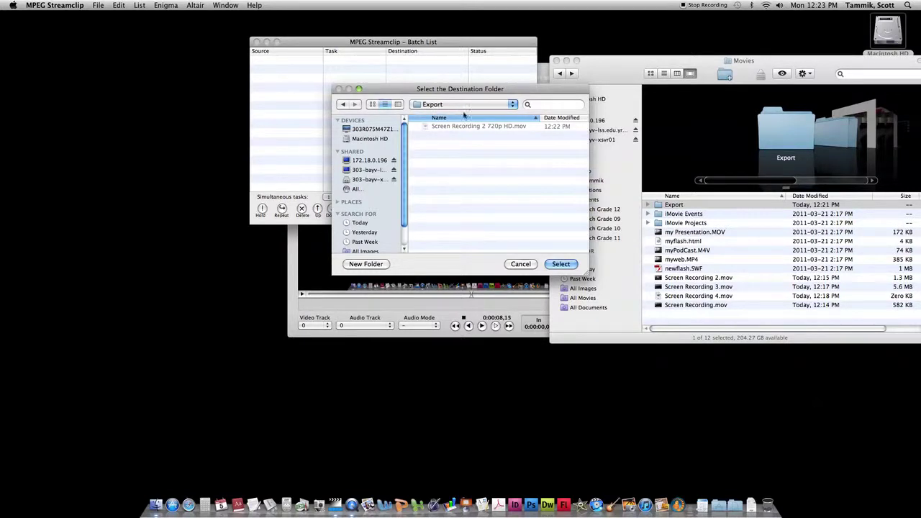
pyautogui.click(470, 104)
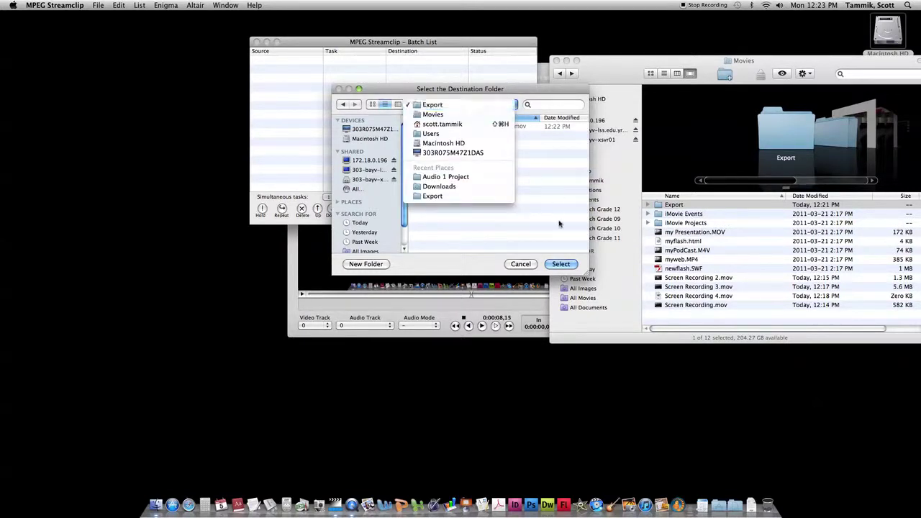
pyautogui.click(555, 258)
pyautogui.click(561, 264)
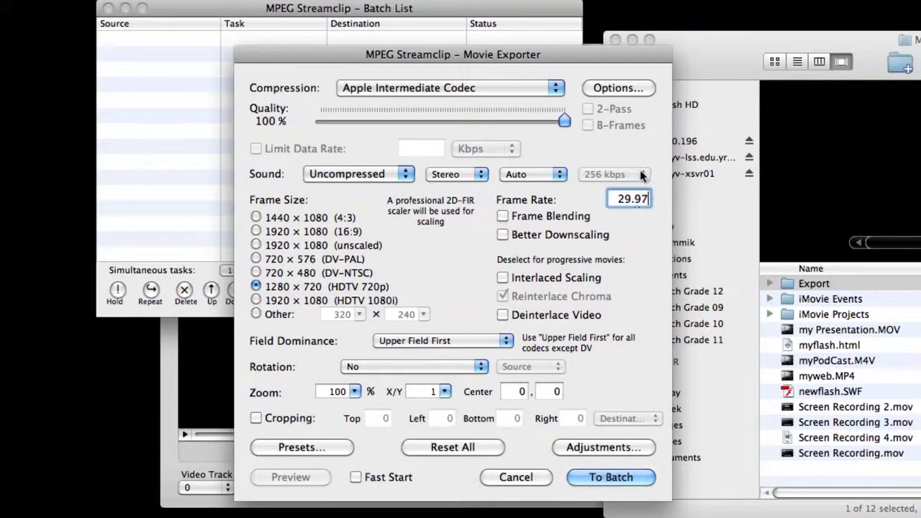
# Add the 720p Apple Intermediate Codec export to the batch and start processing it
pyautogui.click(615, 481)
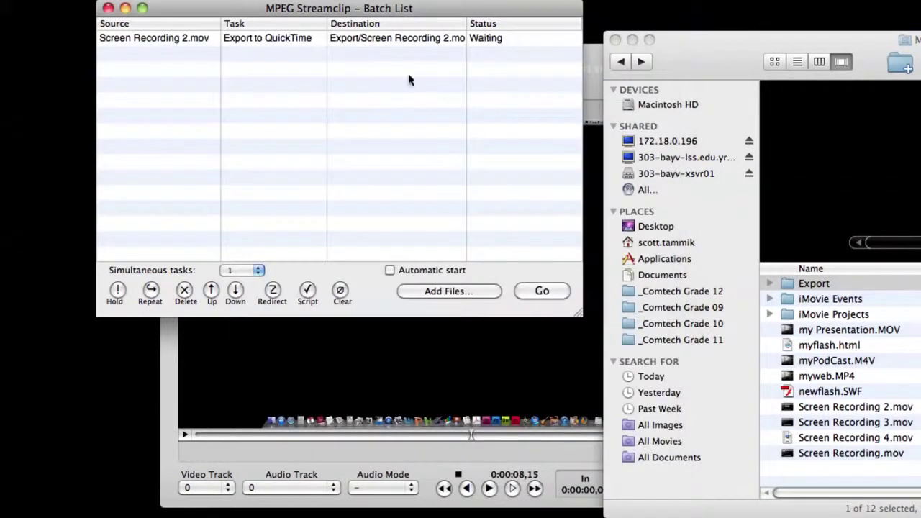
pyautogui.click(533, 292)
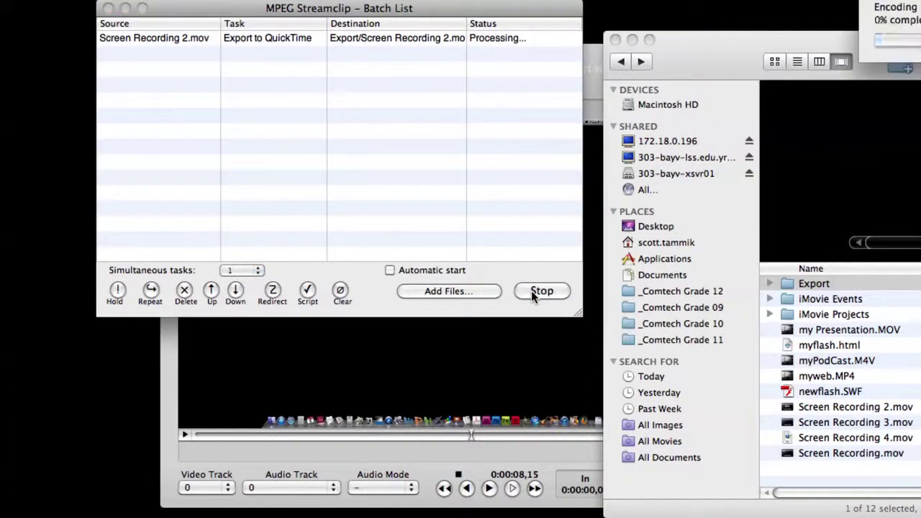